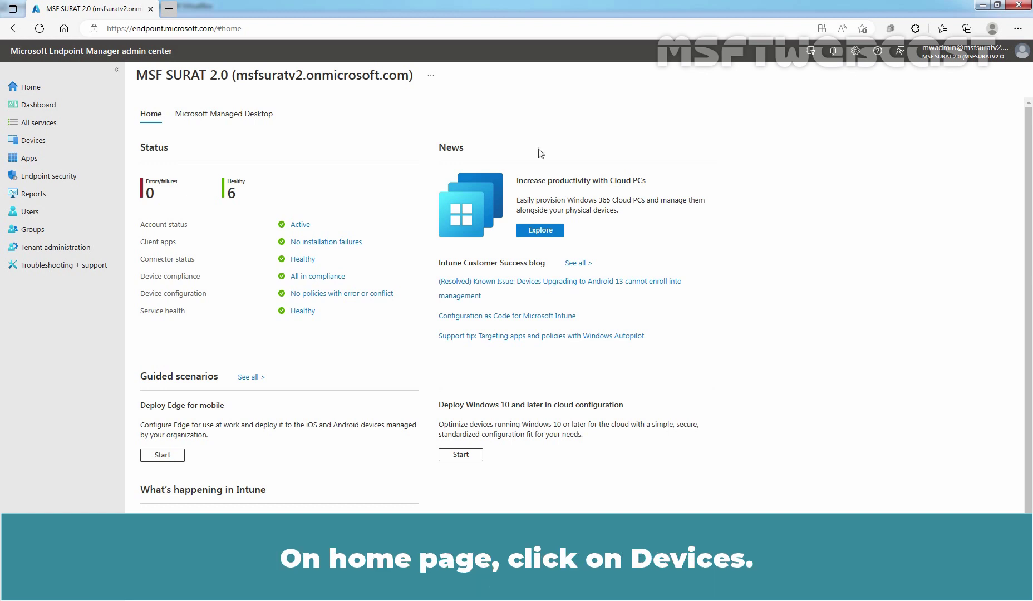
# Go to Devices > Configuration profiles and begin creating a new profile.
pyautogui.click(65, 139)
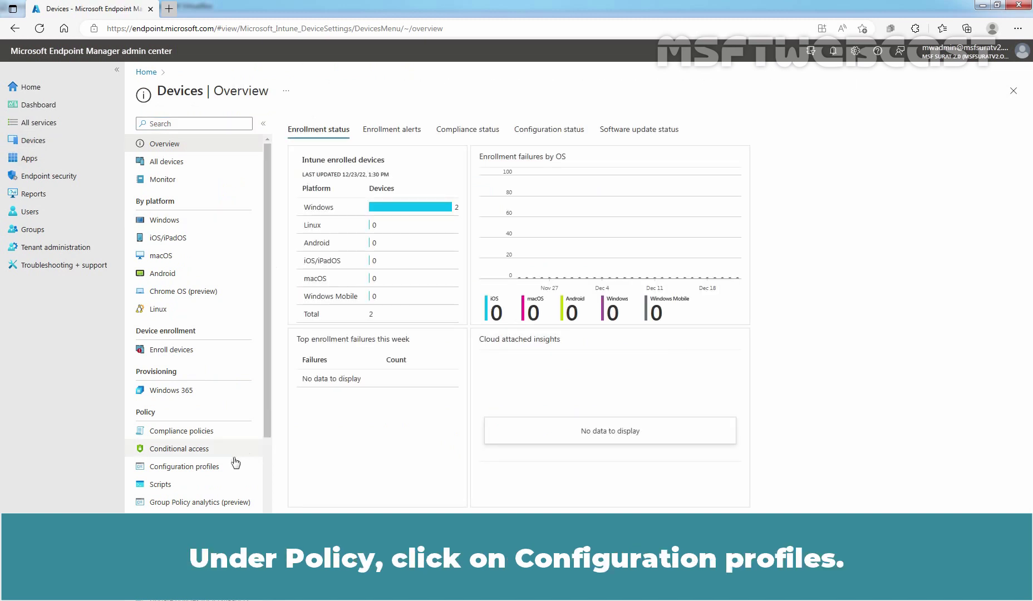
pyautogui.click(209, 470)
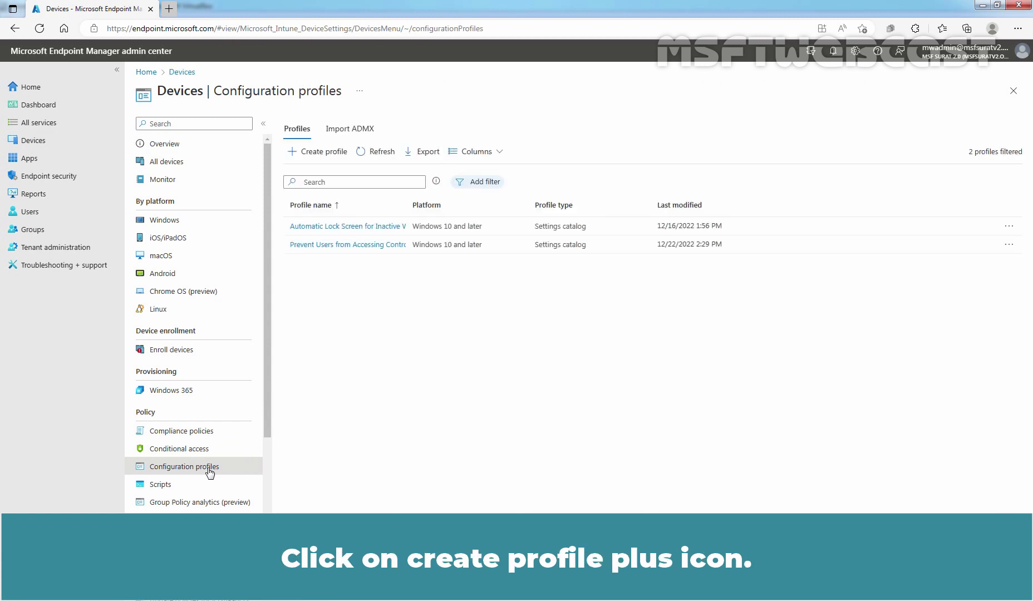
pyautogui.click(321, 158)
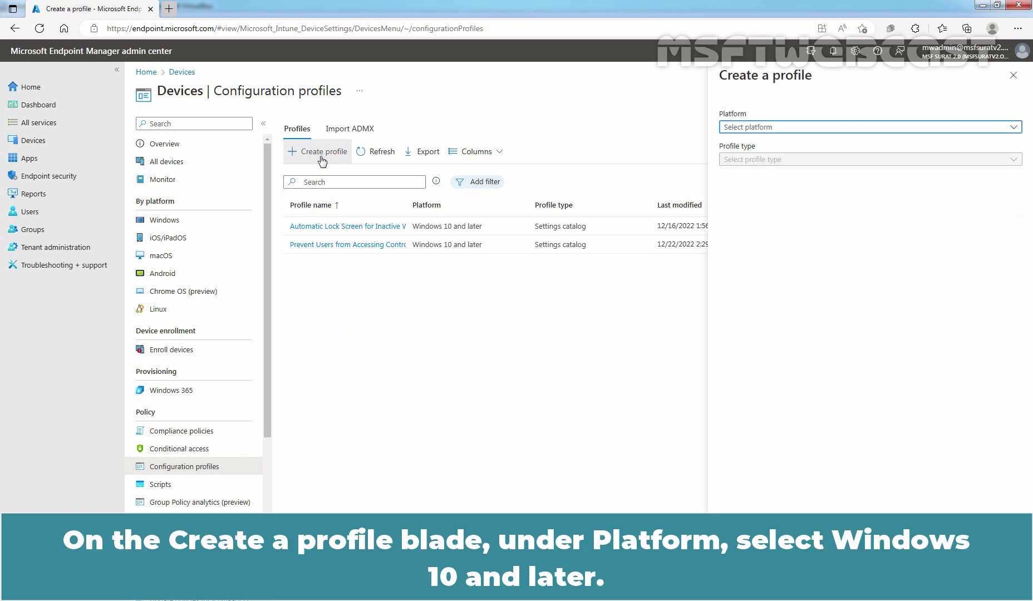
# Create a Windows 10 and later profile from the Shared multi-user device template.
pyautogui.click(771, 129)
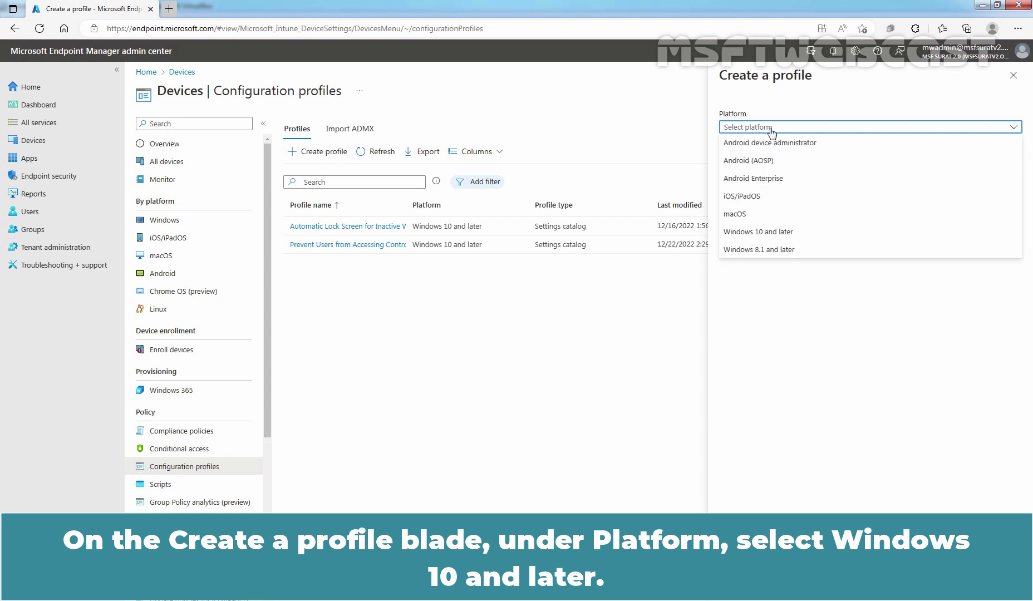
pyautogui.click(769, 234)
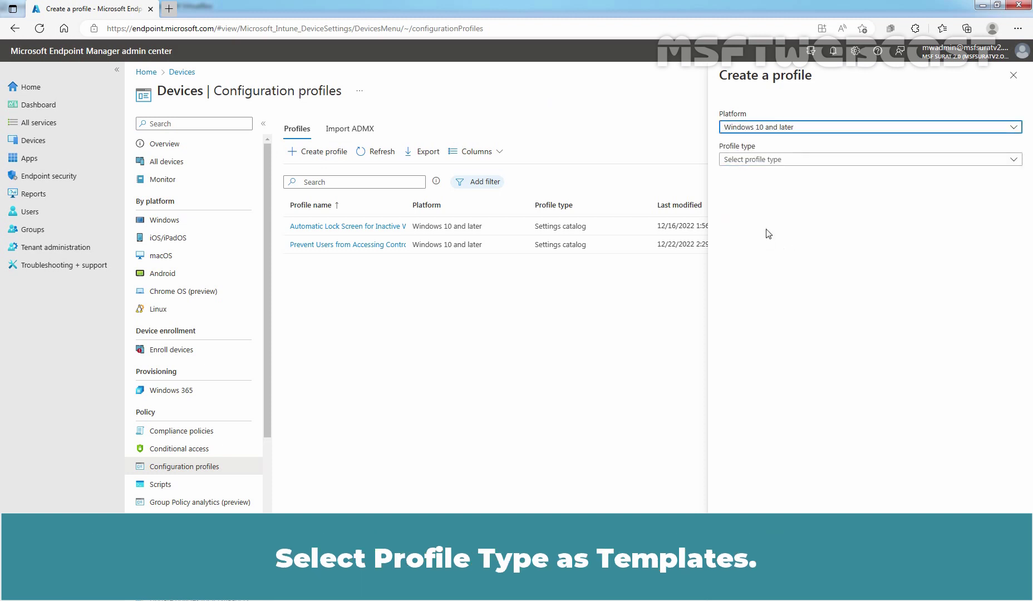
pyautogui.click(760, 159)
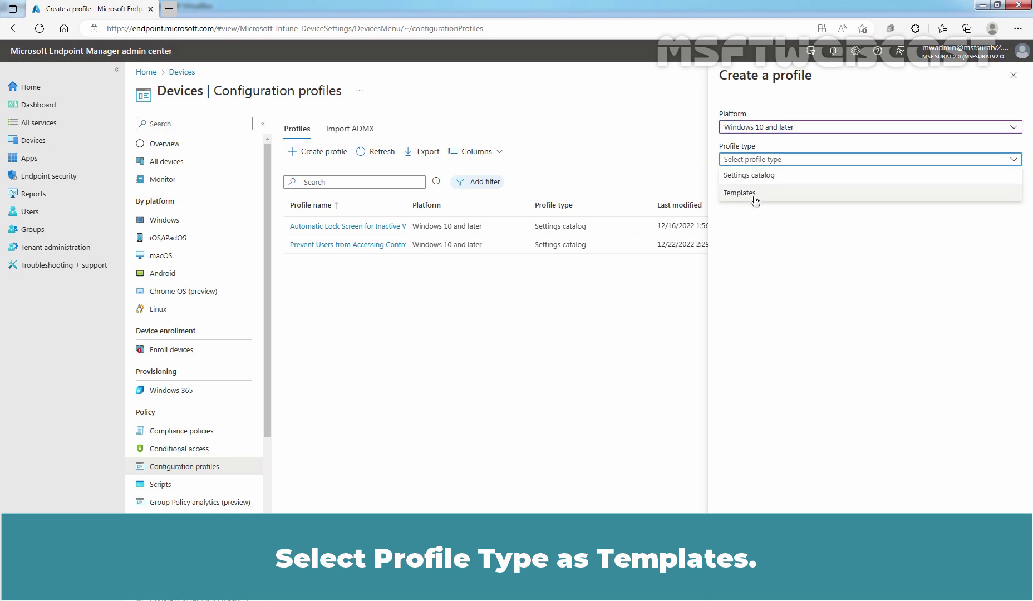
pyautogui.click(754, 197)
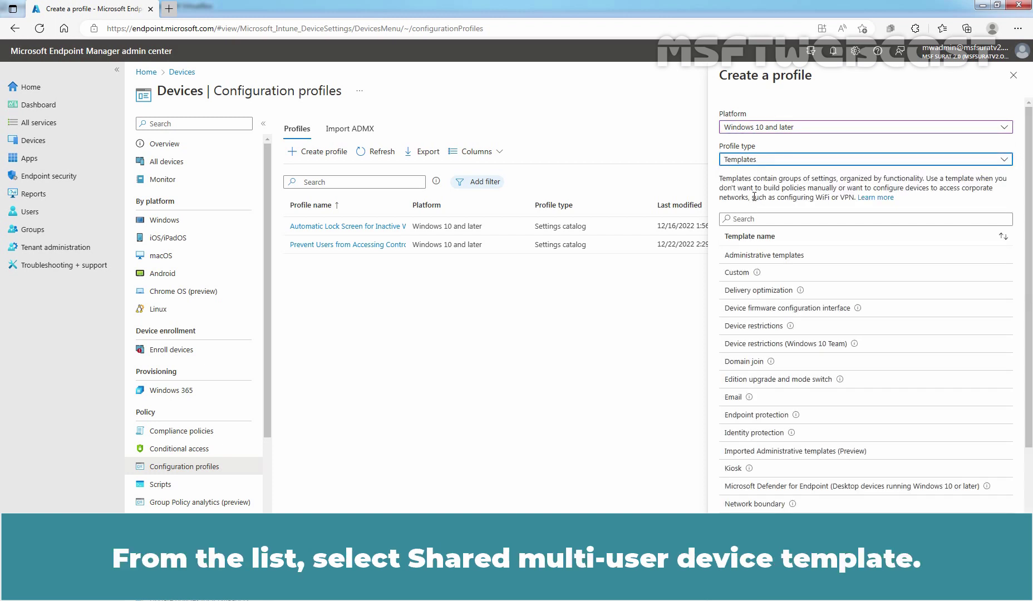
pyautogui.scroll(-3, 779, 331)
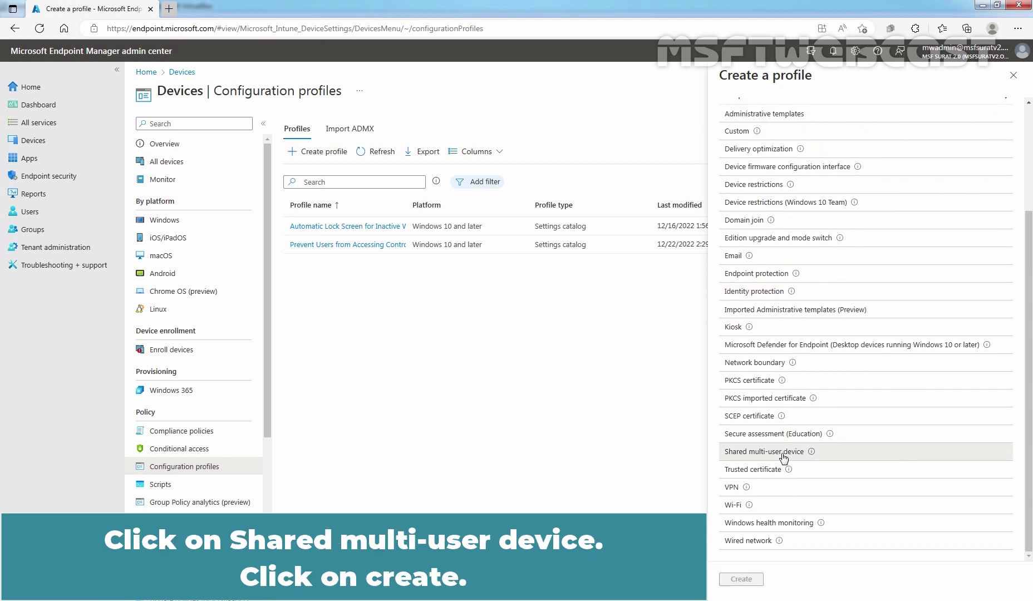
pyautogui.click(783, 457)
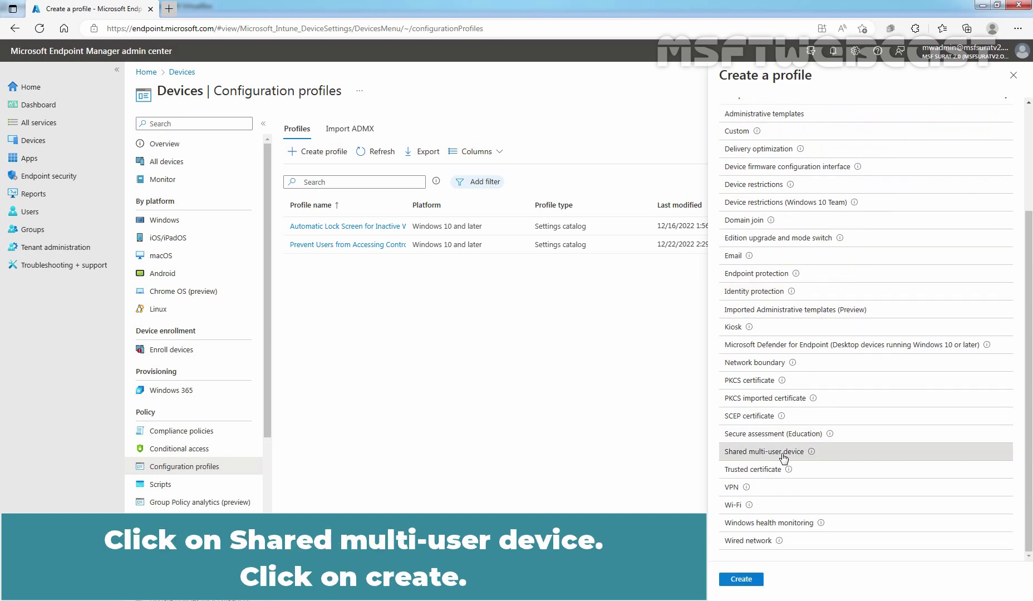
pyautogui.click(741, 580)
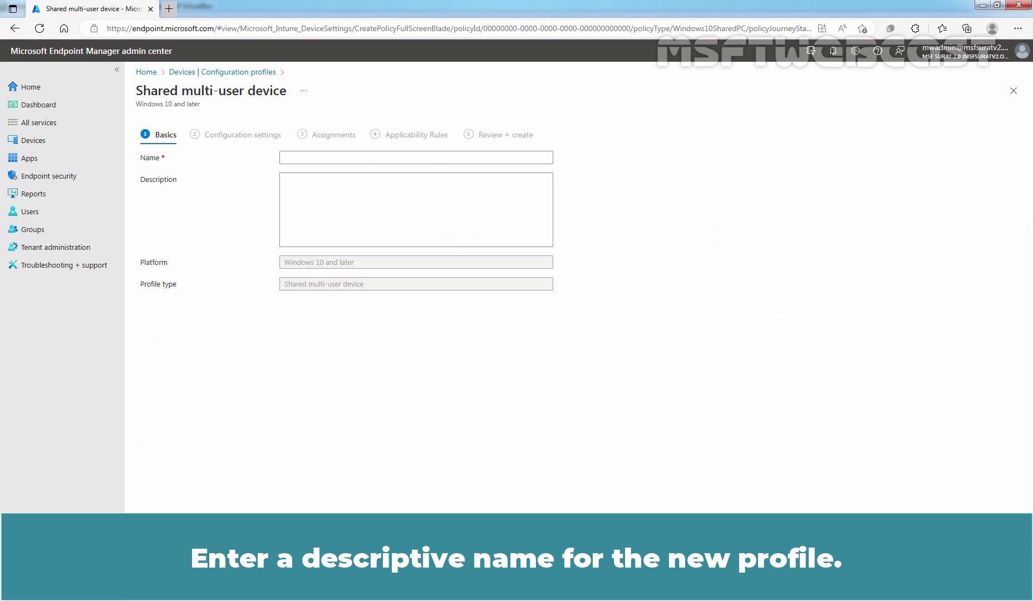
# Name the profile 'Test - Shared Multi-user Device Settings' and describe it as a test configuration profile.
pyautogui.click(359, 161)
pyautogui.write('Test - Shared Multi-user Device Settings')
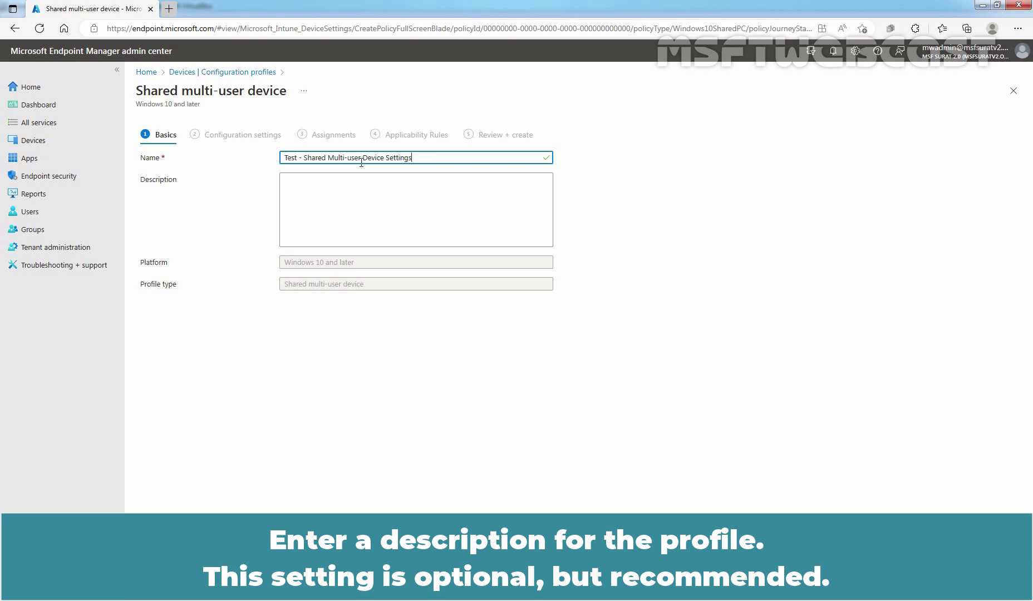
pyautogui.click(329, 198)
pyautogui.write('This is a test configuration profile for shared multi-user device settings.')
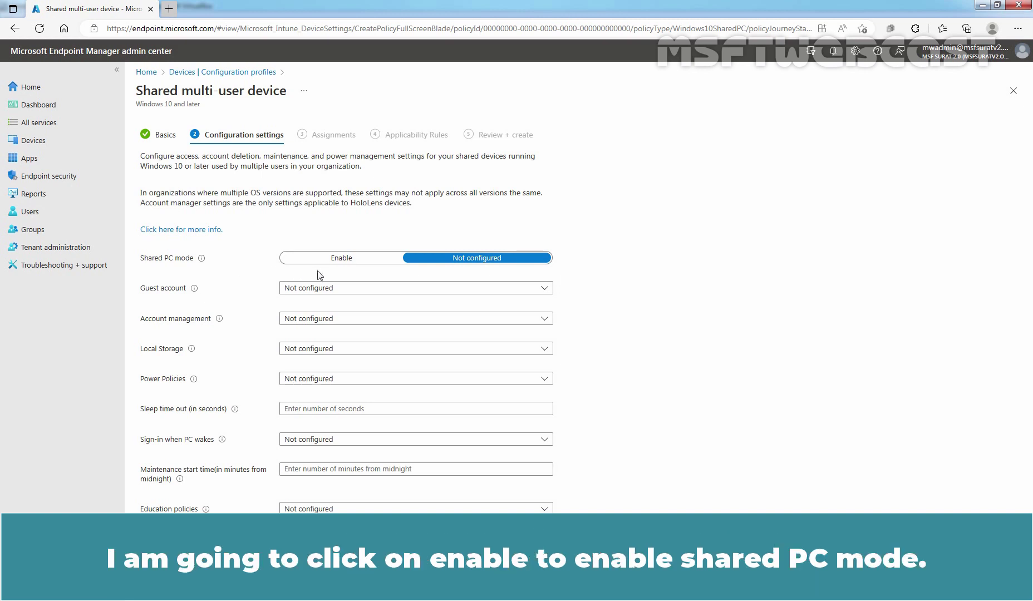
# Enable Shared PC mode and set the Guest account option to Domain.
pyautogui.click(334, 260)
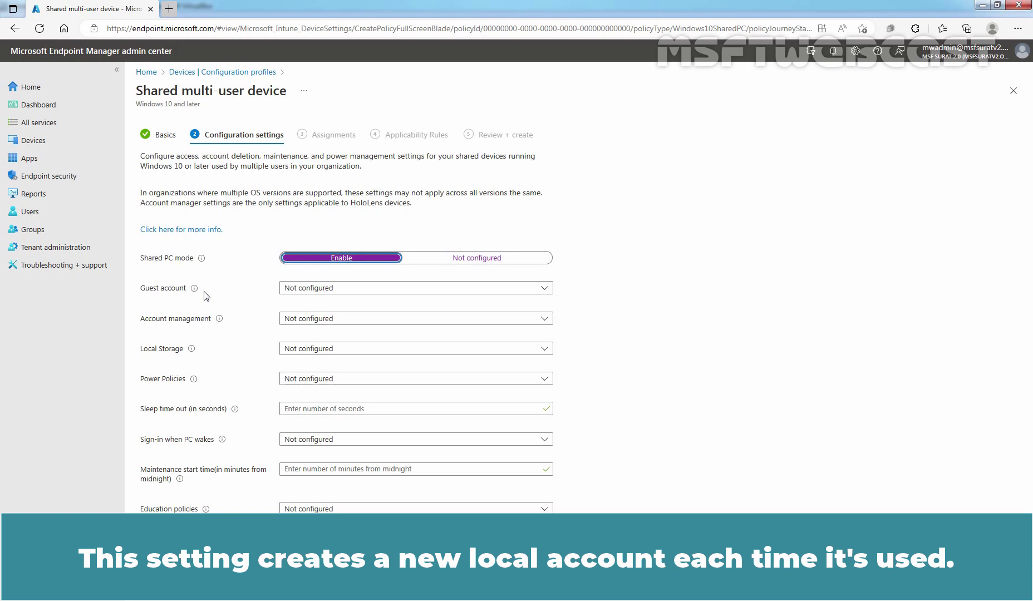
pyautogui.click(545, 290)
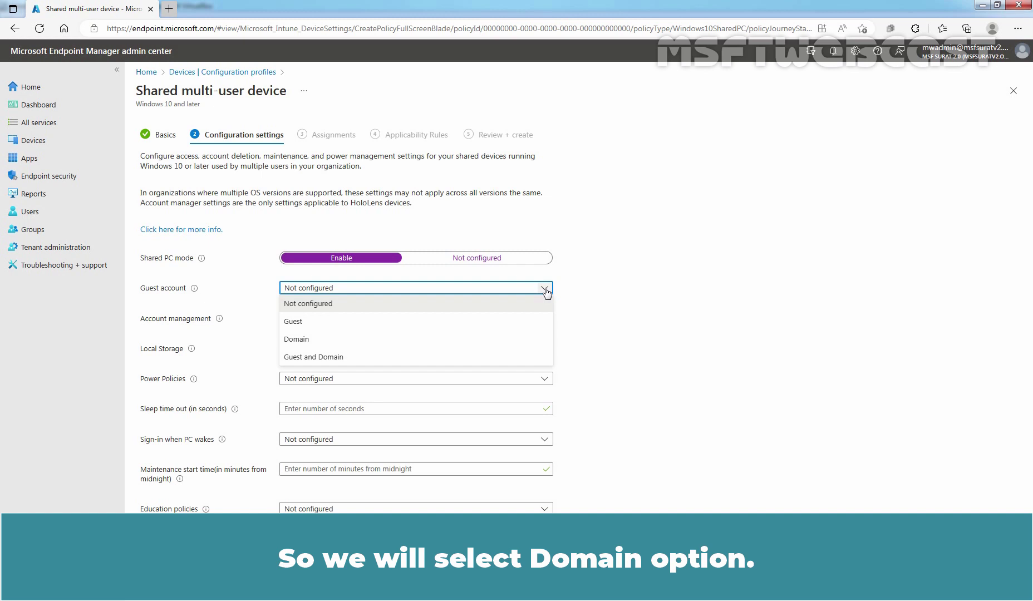
pyautogui.click(310, 345)
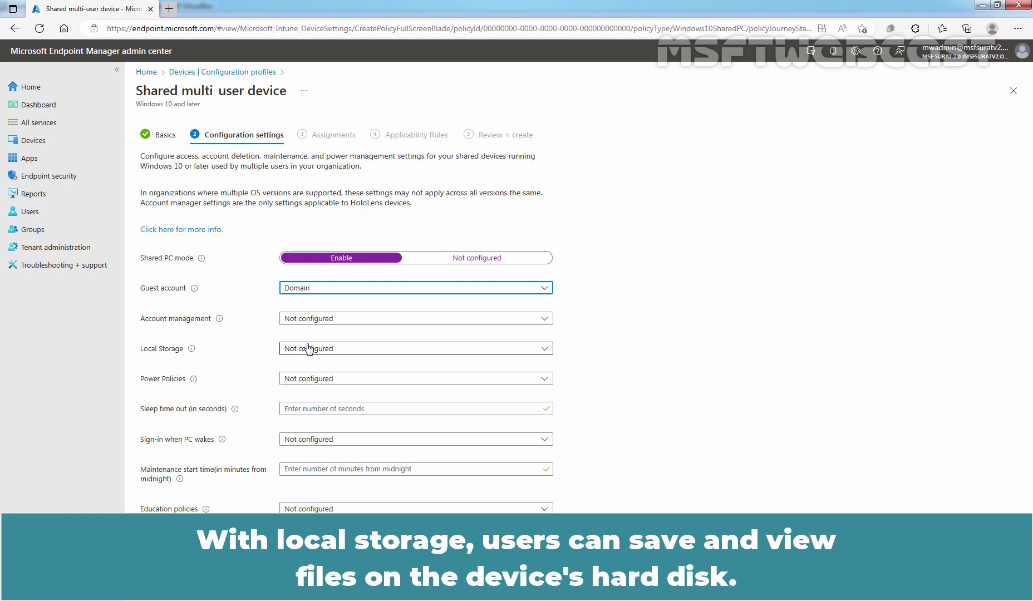
# Set both Local Storage and Power Policies to Disabled.
pyautogui.click(543, 349)
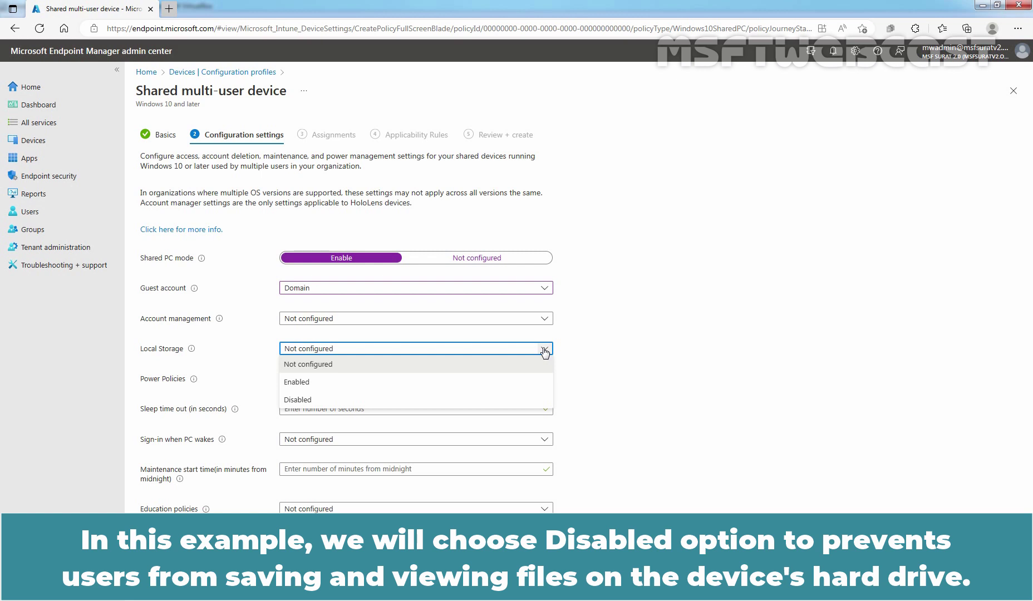
pyautogui.click(314, 401)
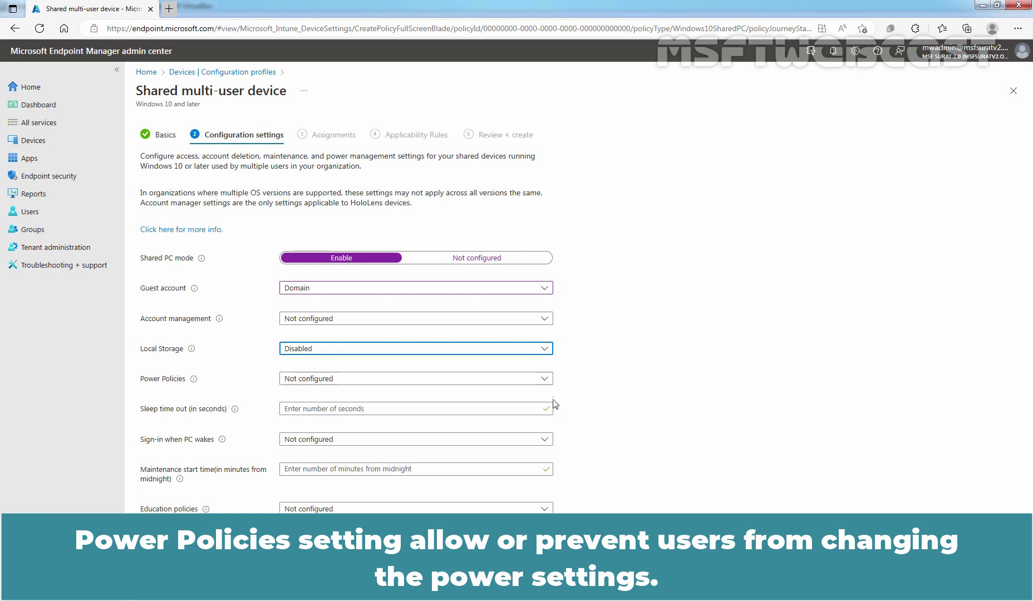
pyautogui.click(545, 379)
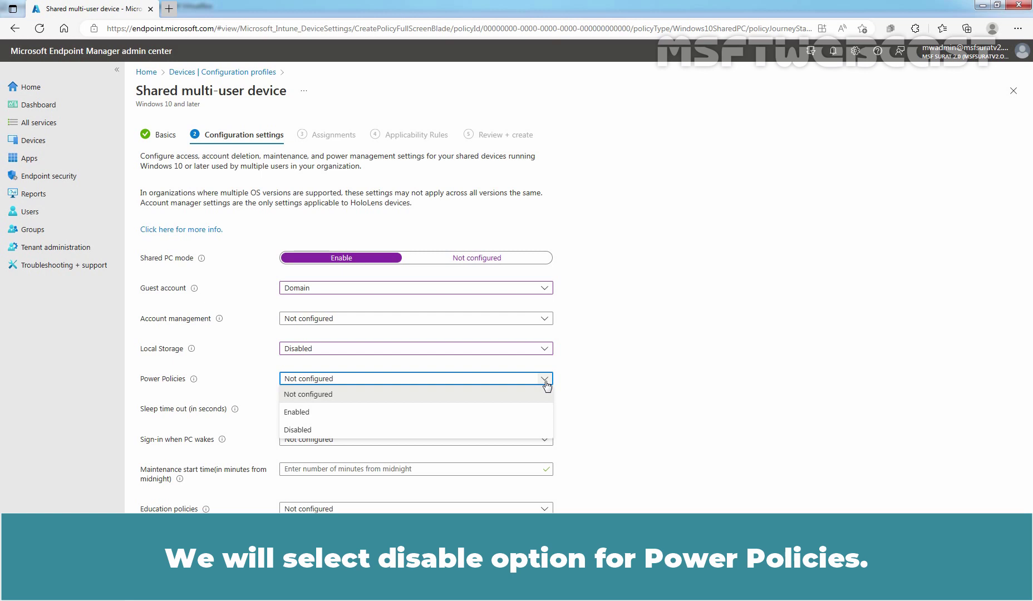
pyautogui.click(307, 434)
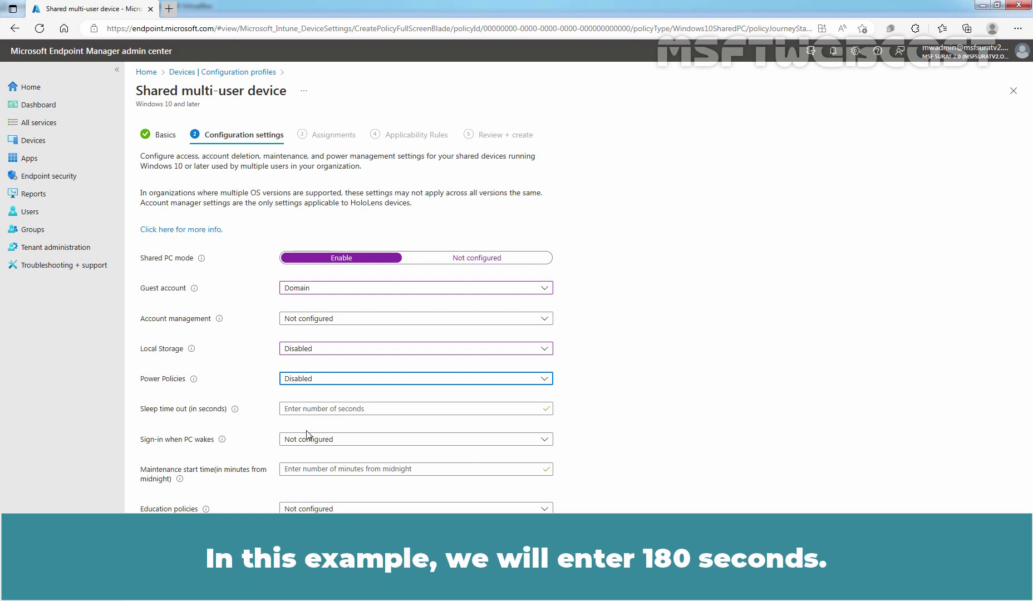
# Enter 180 in the Sleep time out (in seconds) box.
pyautogui.click(305, 408)
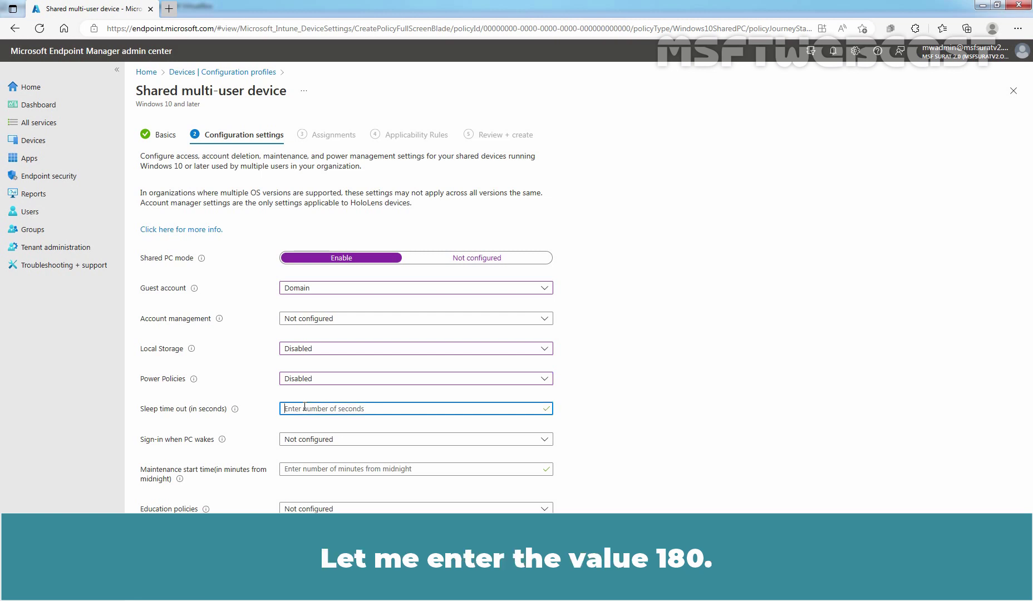
pyautogui.write('180')
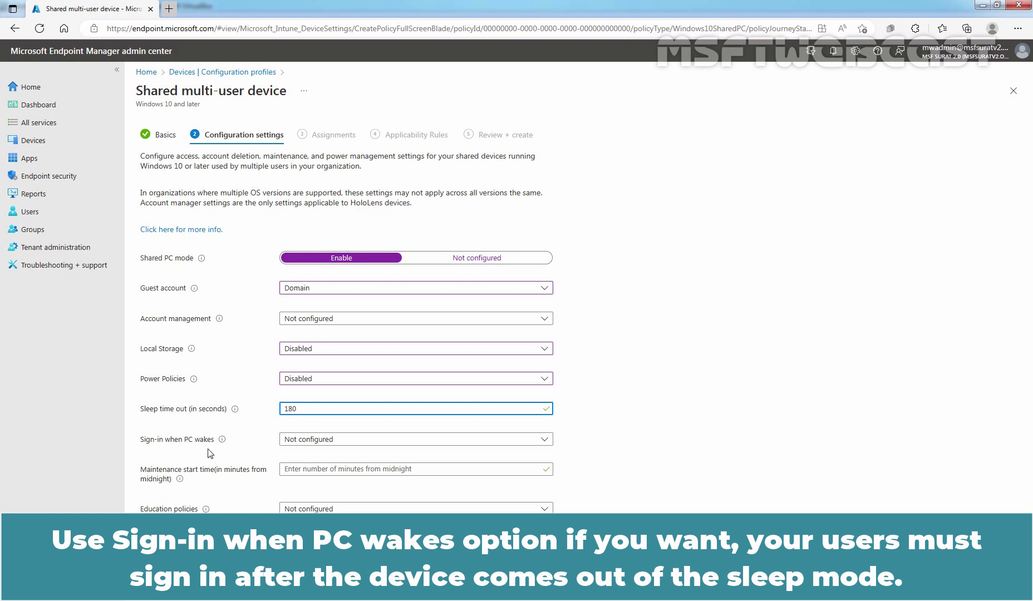
# Enable Sign-in when PC wakes, set maintenance start time to 120, then begin adding included groups.
pyautogui.click(349, 443)
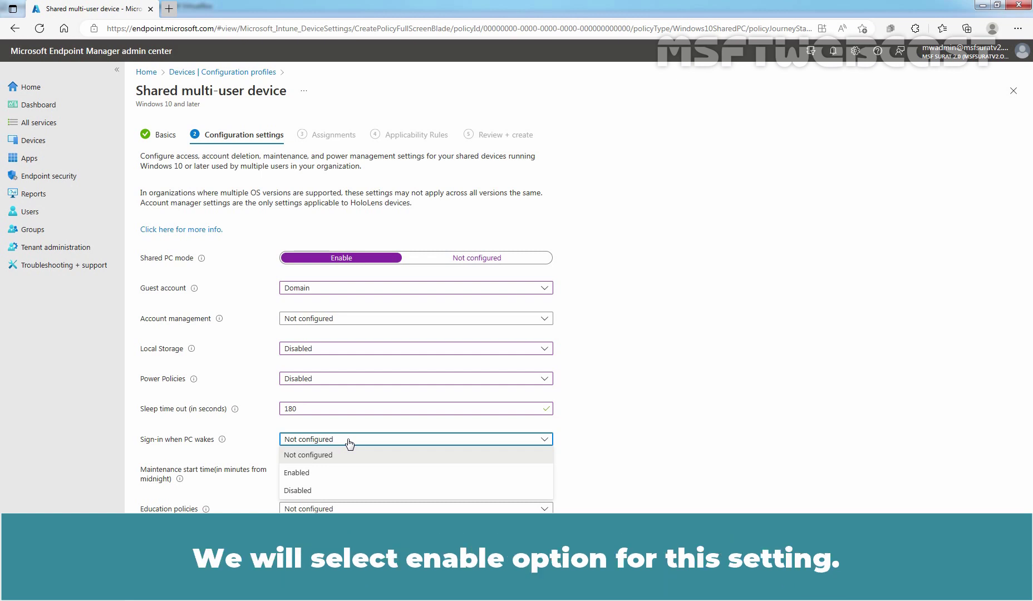
pyautogui.click(298, 472)
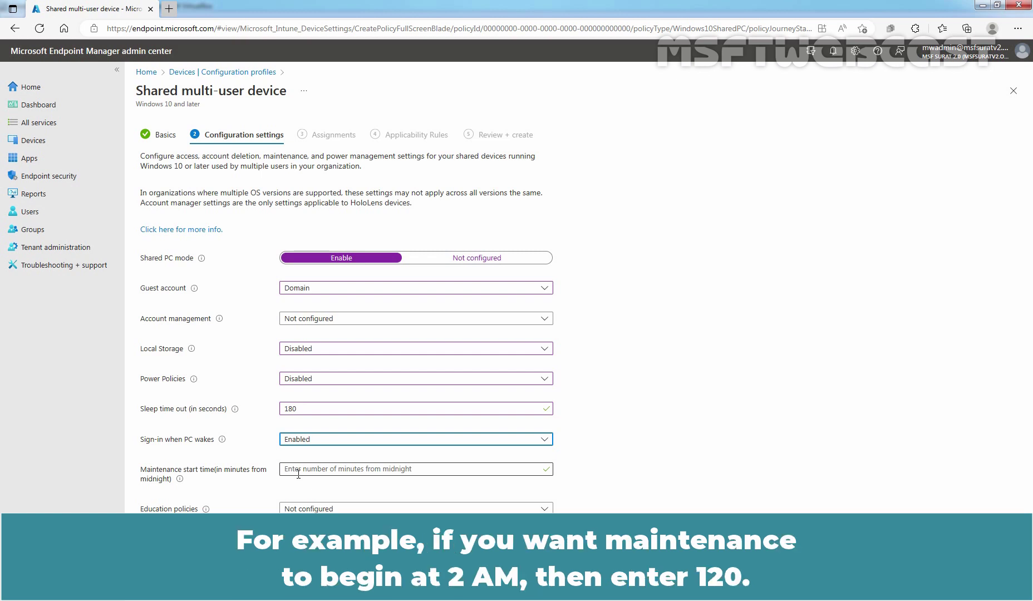
pyautogui.click(298, 473)
pyautogui.write('120')
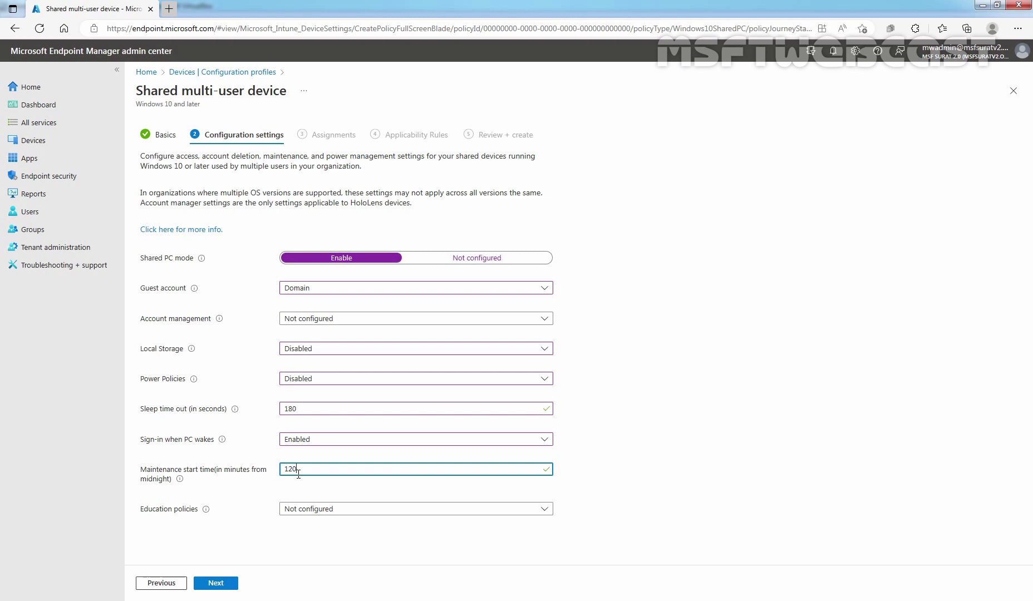
pyautogui.click(216, 583)
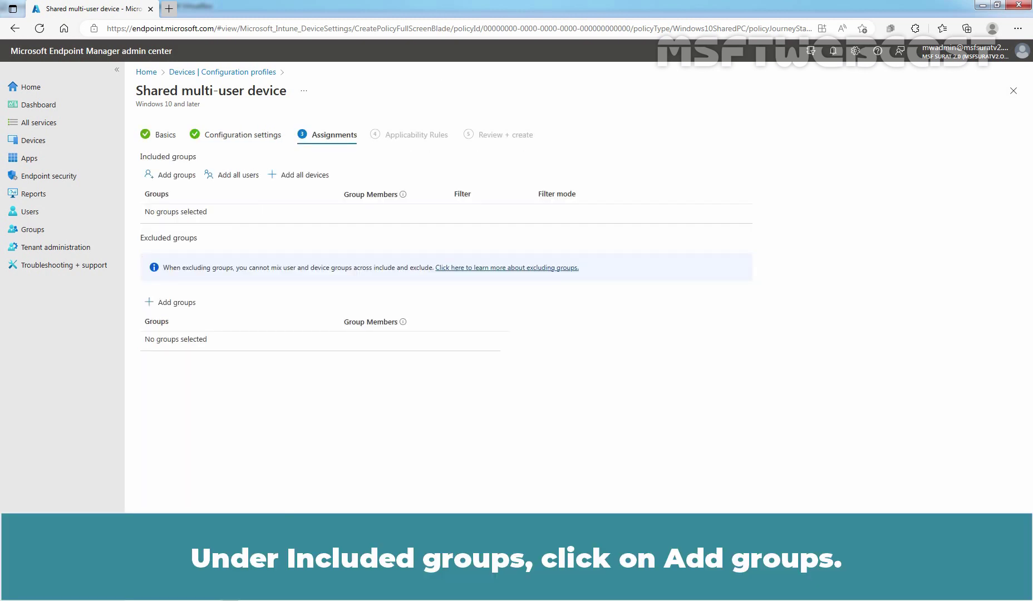
pyautogui.click(173, 177)
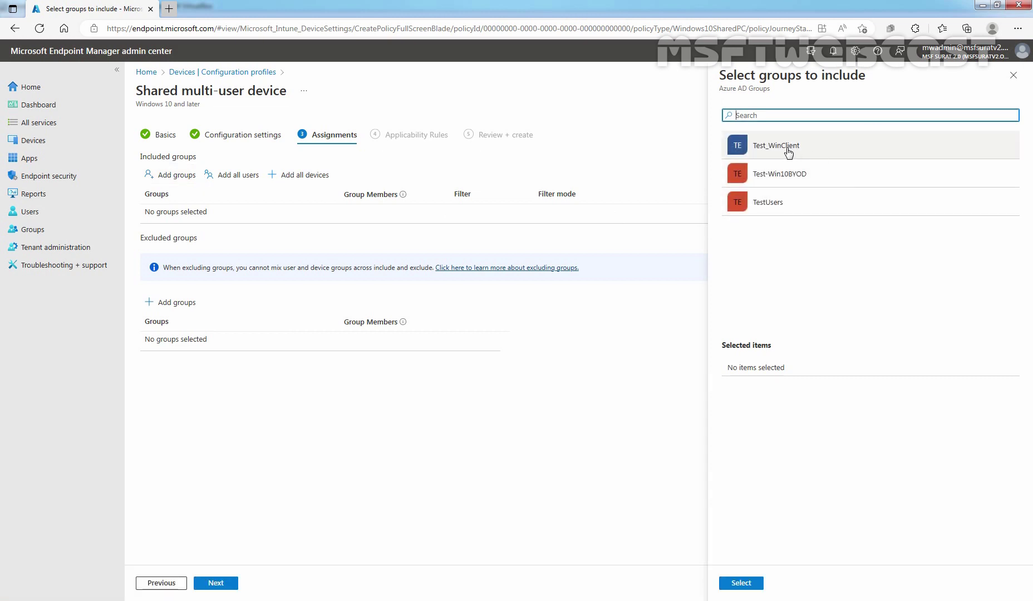
# Select the Test_WinClient device group as an included assignment group.
pyautogui.click(787, 148)
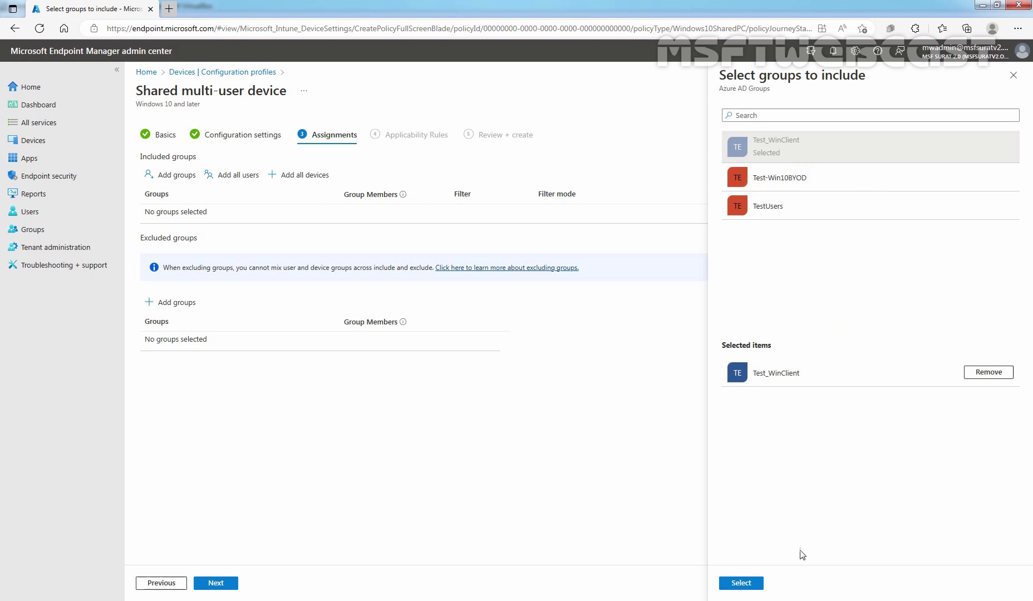
pyautogui.click(745, 584)
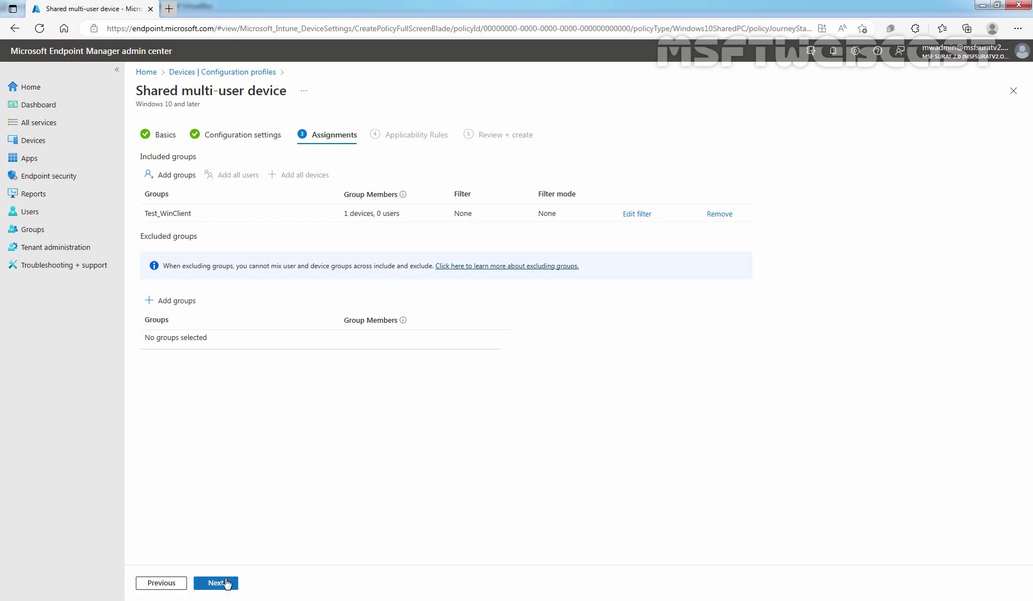
# Advance from Assignments to the Applicability Rules step.
pyautogui.click(217, 583)
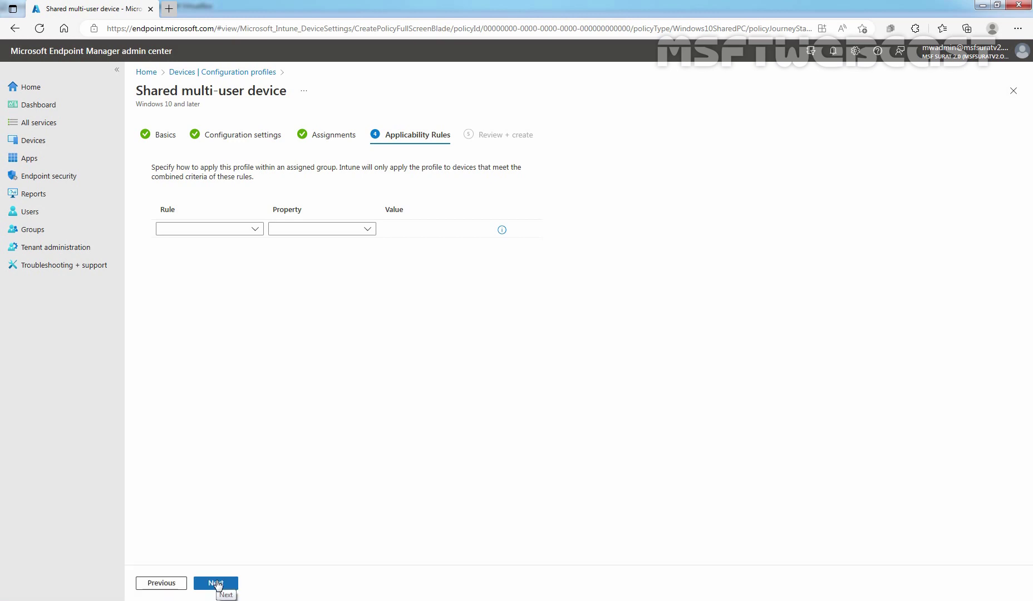
# Skip applicability rules and proceed to Review + create to create the profile.
pyautogui.click(216, 583)
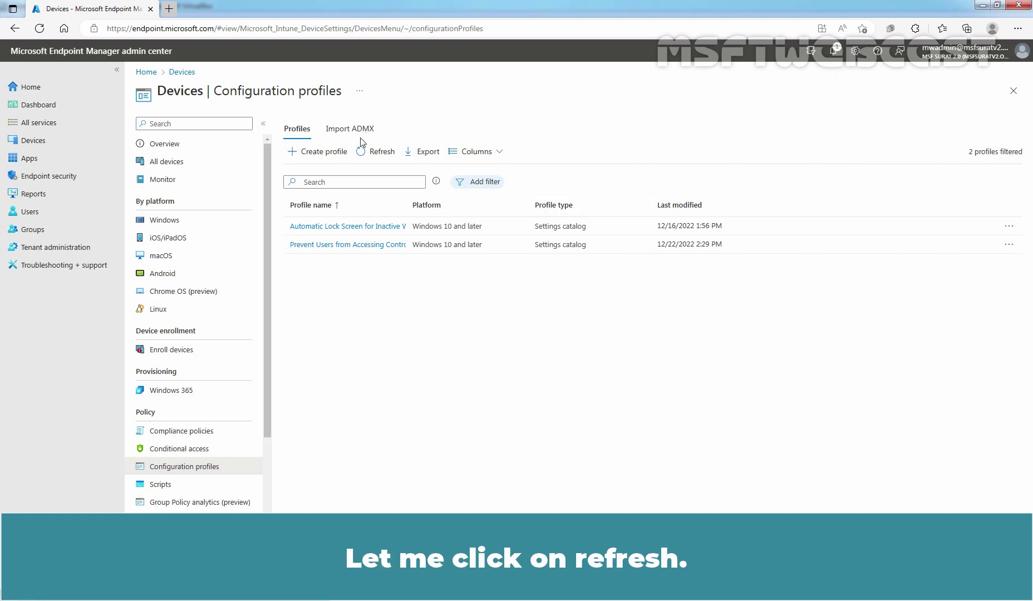
# Refresh the Configuration profiles list so the new shared-device profile appears.
pyautogui.click(370, 153)
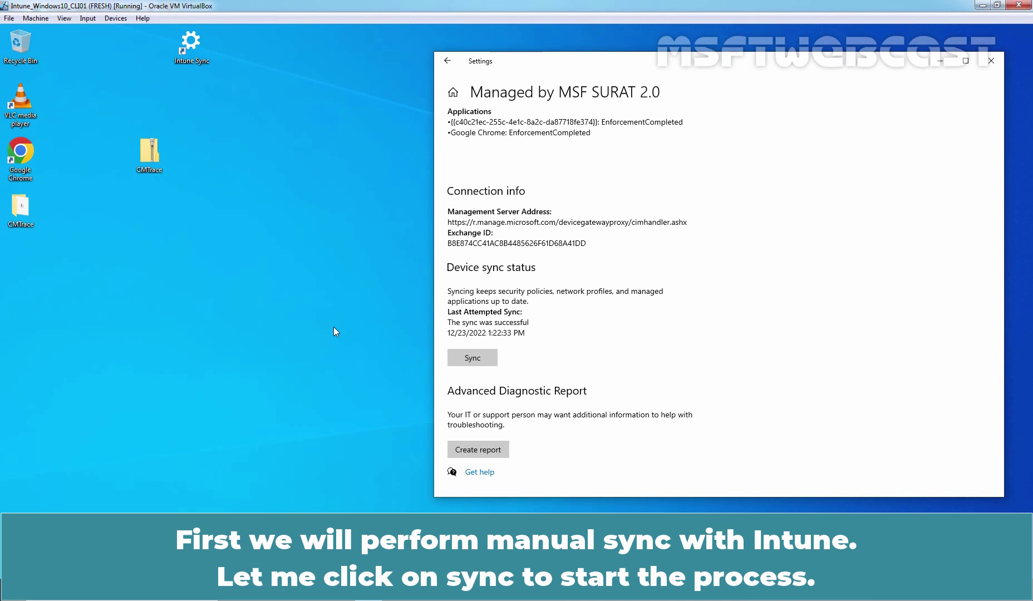
# Run a manual Intune sync under Access work or school, then close Settings.
pyautogui.click(477, 361)
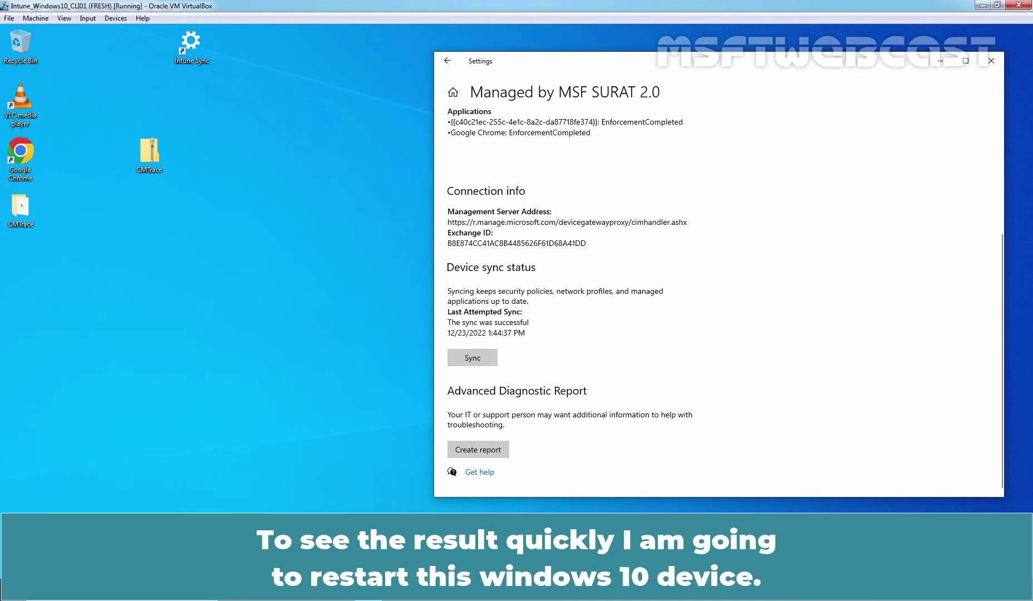
pyautogui.click(991, 62)
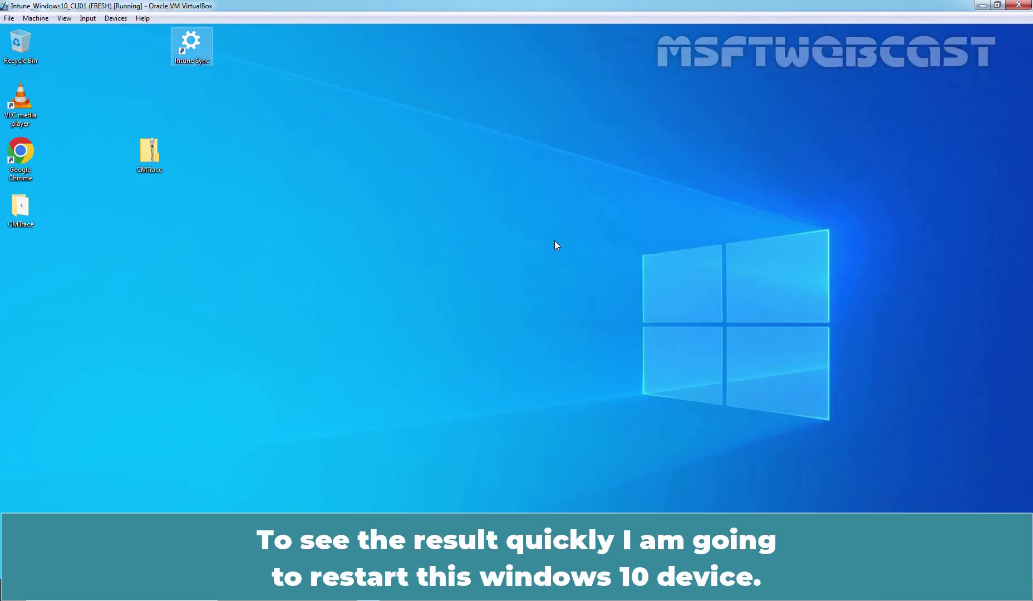
# Restart the Windows 10 VM from the Alt+F4 shut down dialog.
pyautogui.hotkey('alt', 'F4')
pyautogui.press('Down')
pyautogui.press('Return')
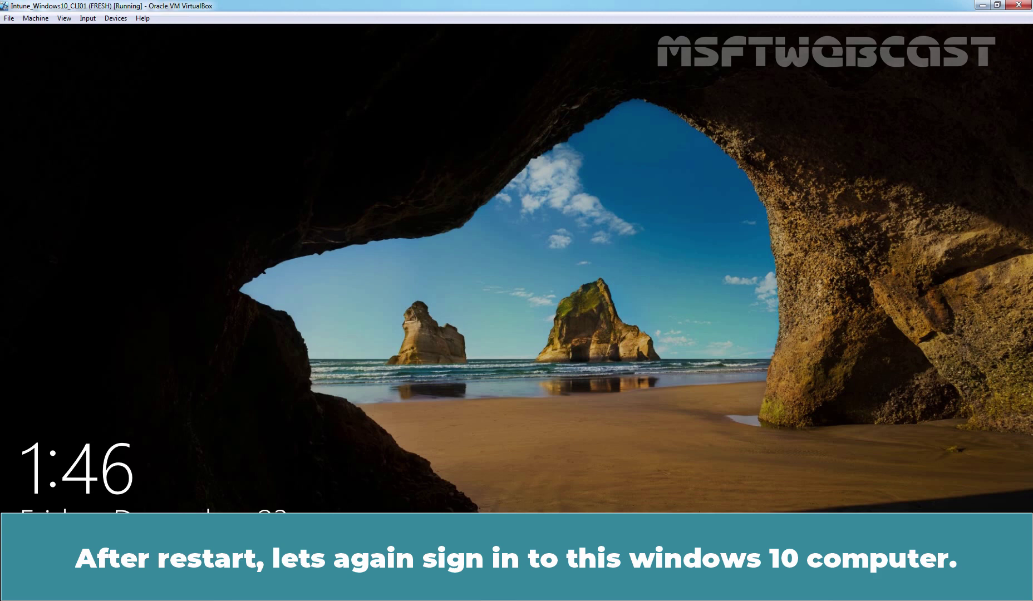
# Sign in as the test user with the work account email and password.
pyautogui.click(493, 279)
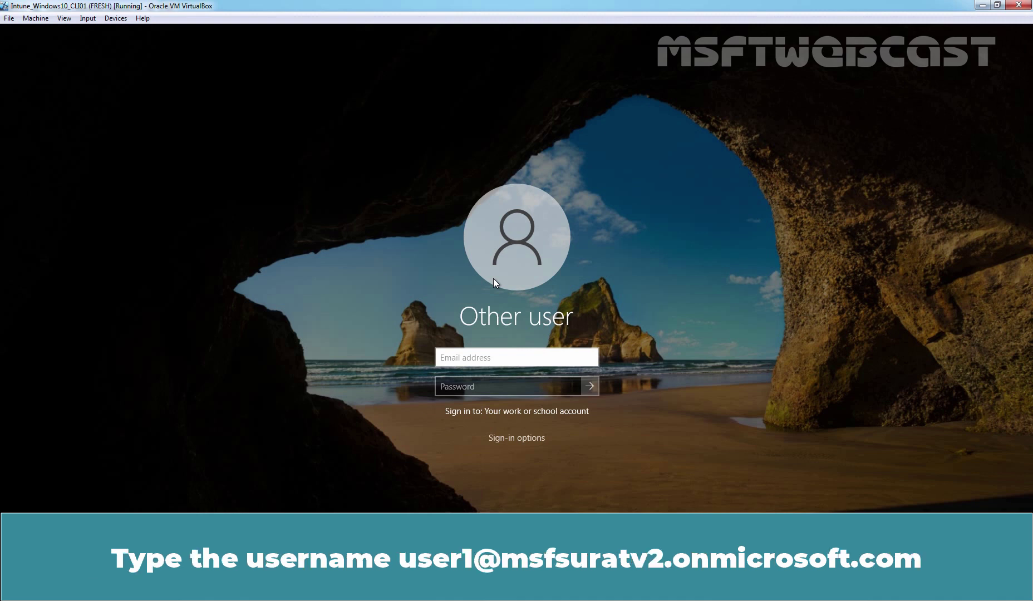
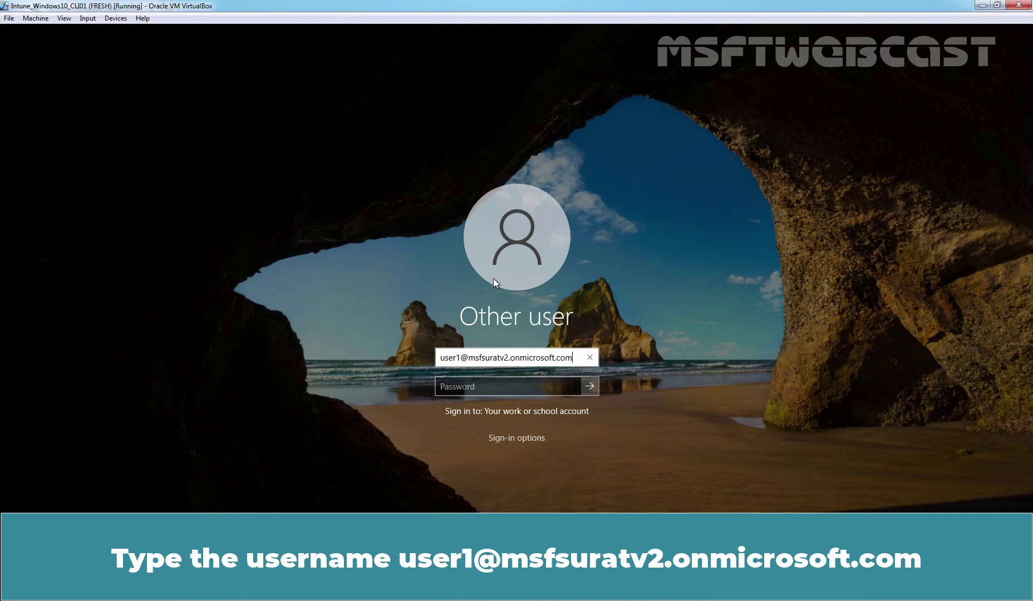
pyautogui.press('Tab')
pyautogui.write('••••••')
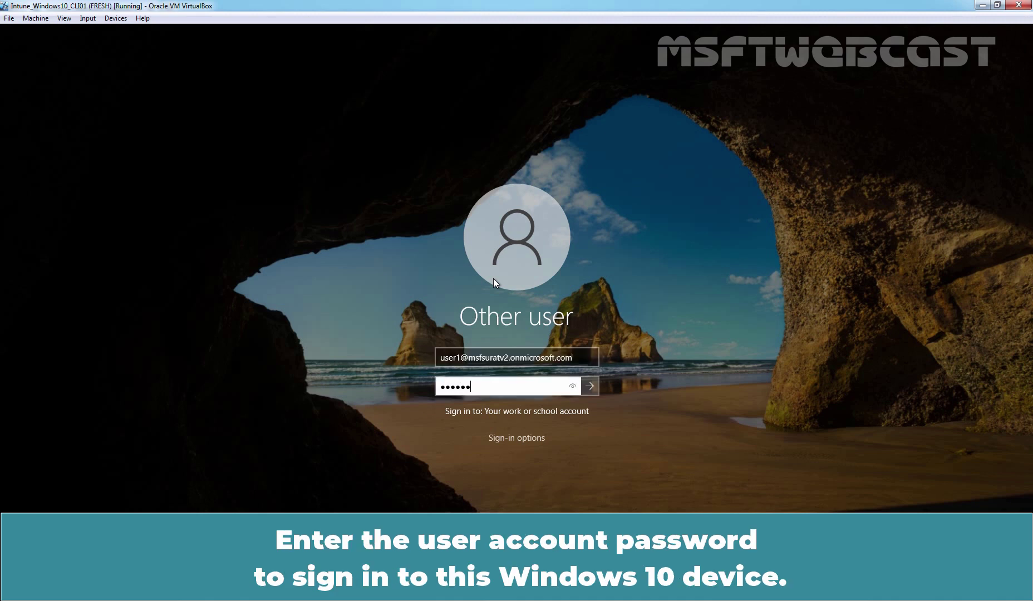
pyautogui.write('••••')
pyautogui.press('Return')
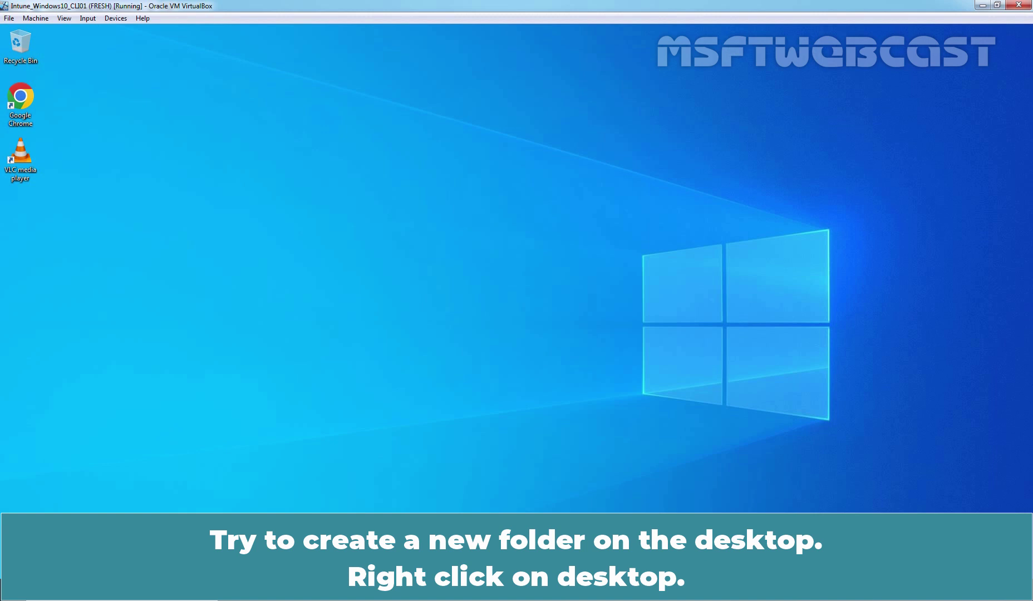
# Right-click the empty desktop to confirm the menu offers no New folder option.
pyautogui.rightClick(317, 162)
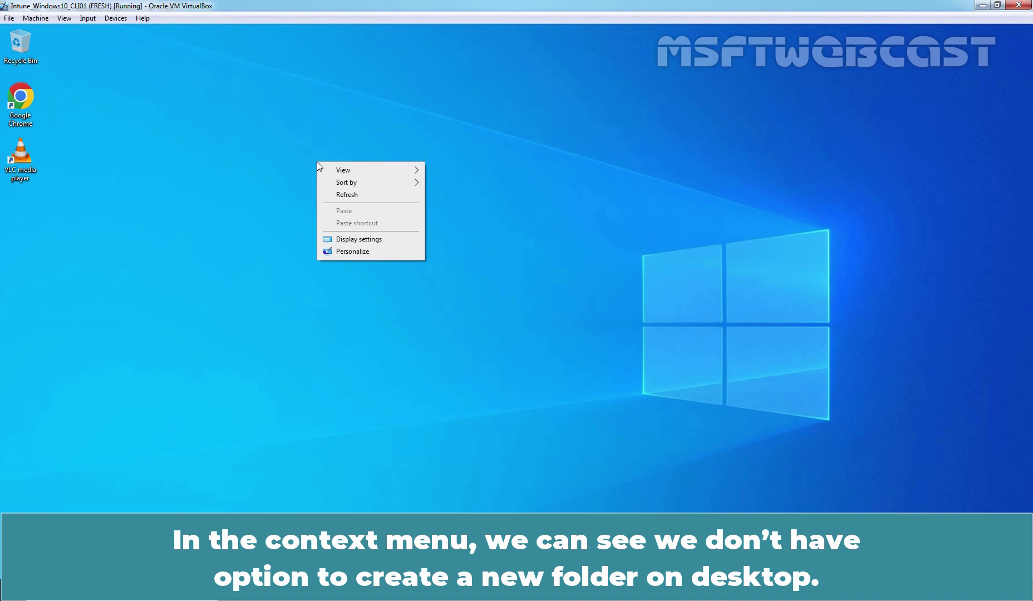
# Open and close File Explorer, then run 'control' to confirm Control Panel is blocked.
pyautogui.click(390, 433)
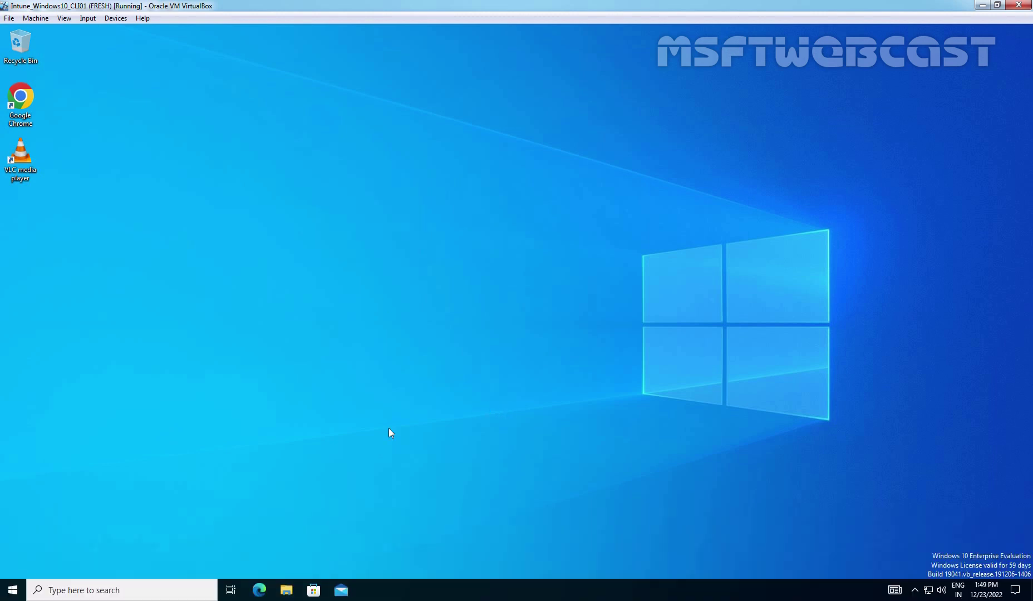
pyautogui.click(286, 591)
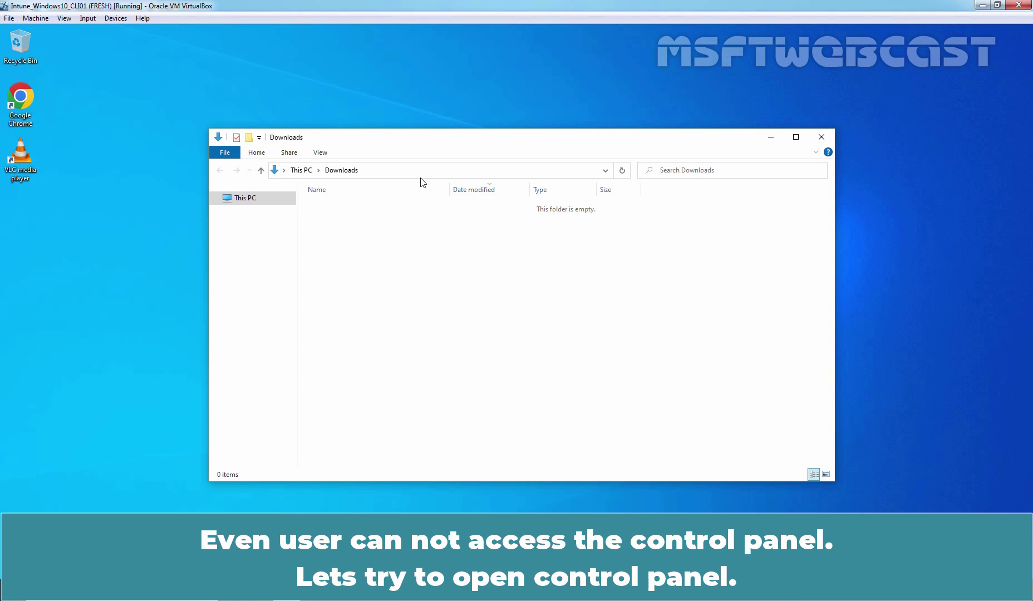
pyautogui.click(820, 140)
pyautogui.press('super+r')
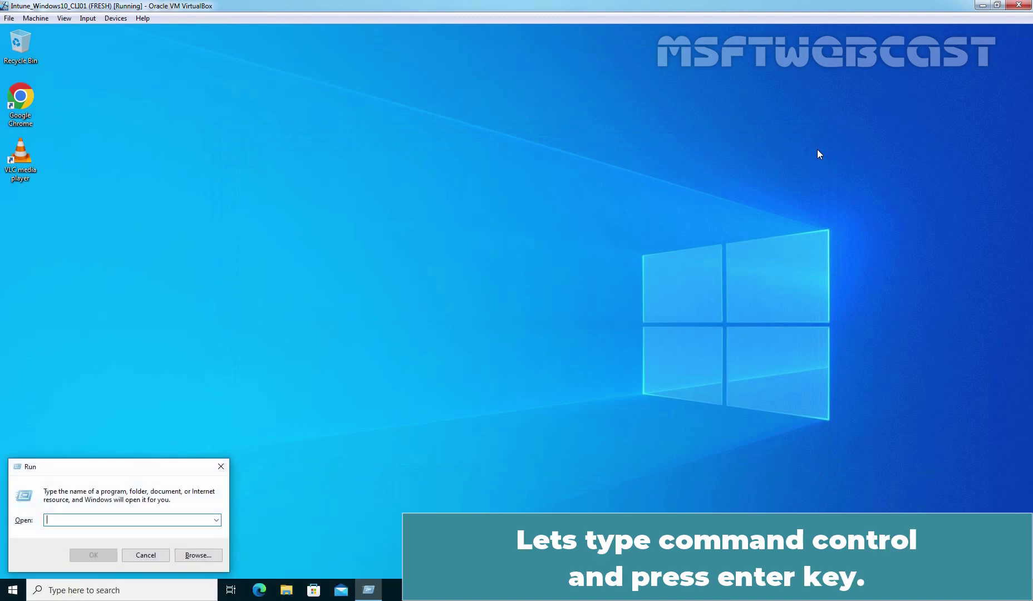
pyautogui.write('control')
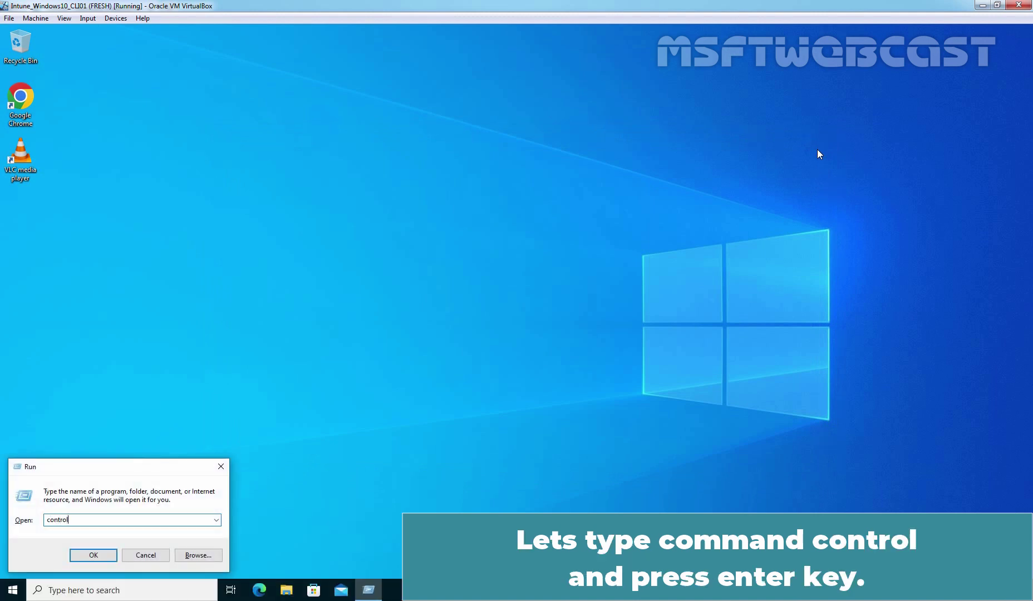
pyautogui.press('Return')
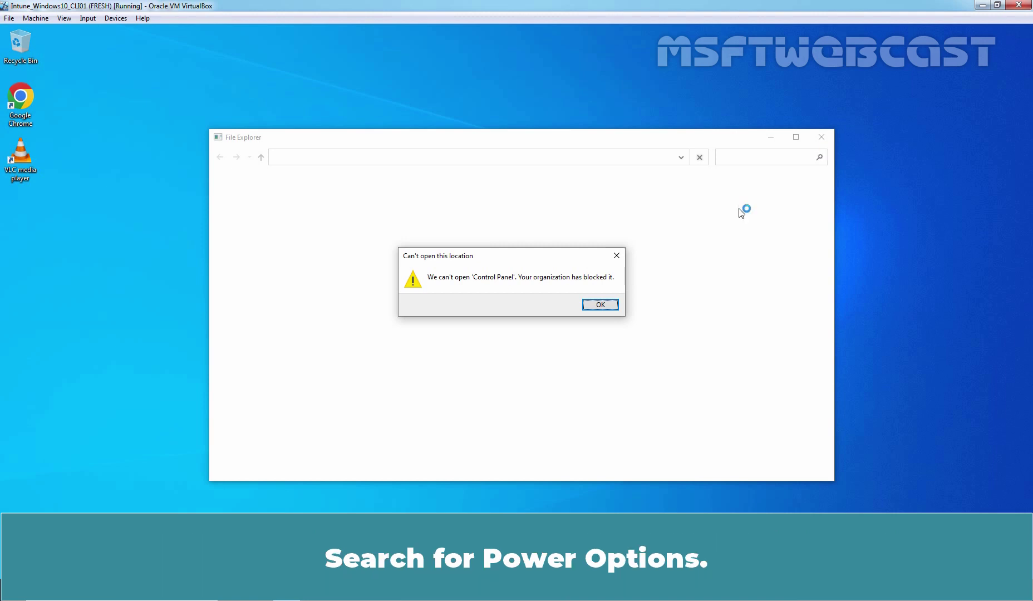
# Dismiss the error and open Power & sleep settings, shown as organization-managed with 3-minute screen timeout.
pyautogui.click(605, 306)
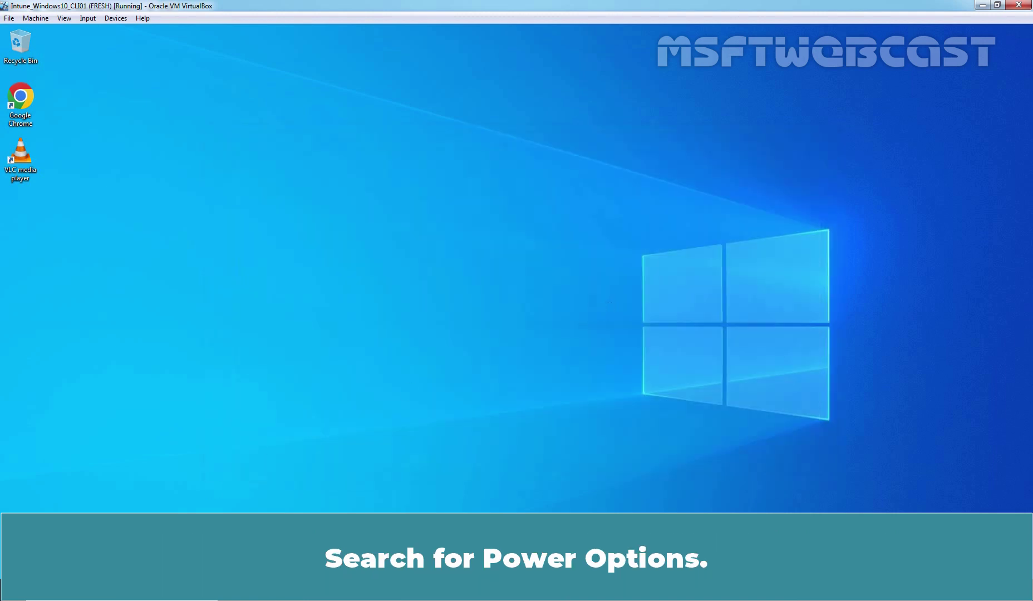
pyautogui.press('super')
pyautogui.write('power')
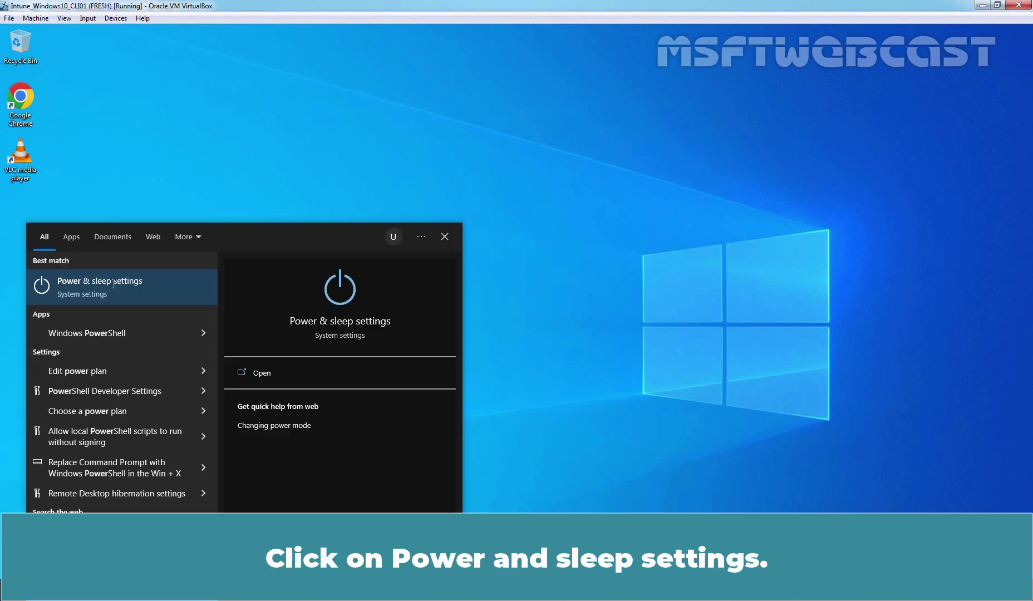
pyautogui.click(114, 284)
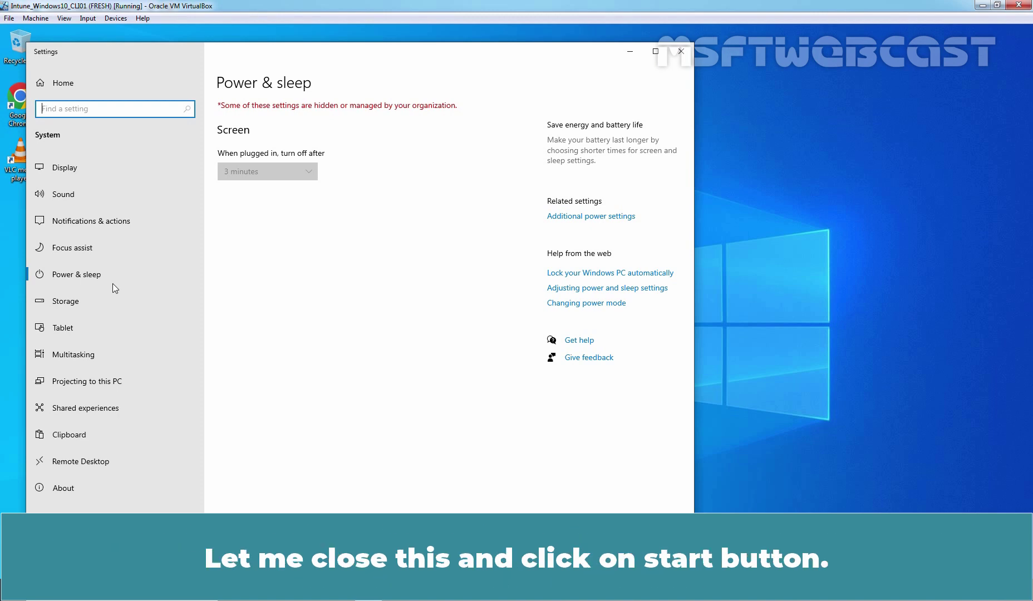
# Open the Start menu's user options, listing only Change account settings and Sign out.
pyautogui.click(680, 51)
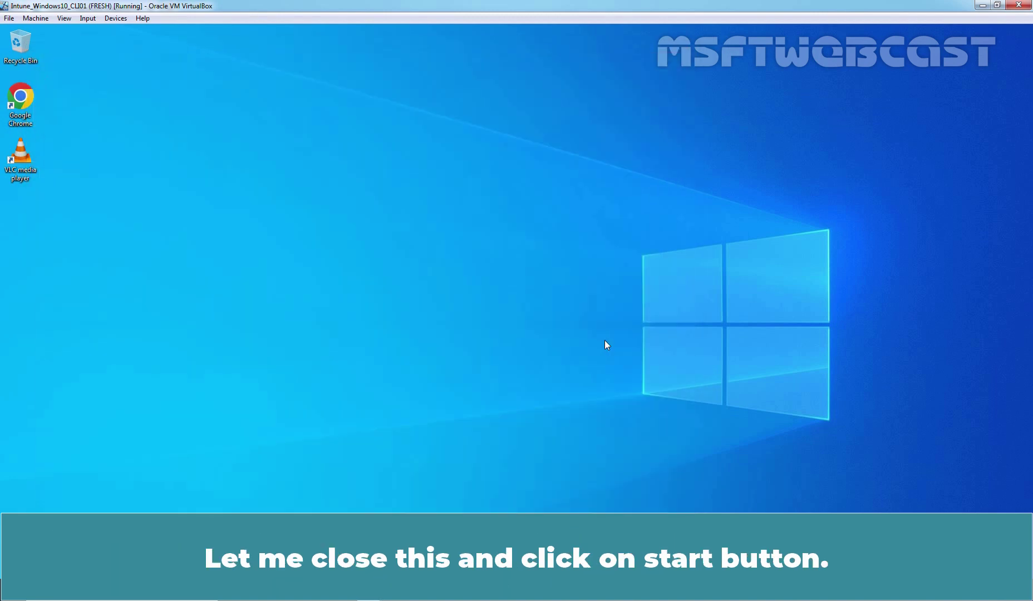
pyautogui.press('super')
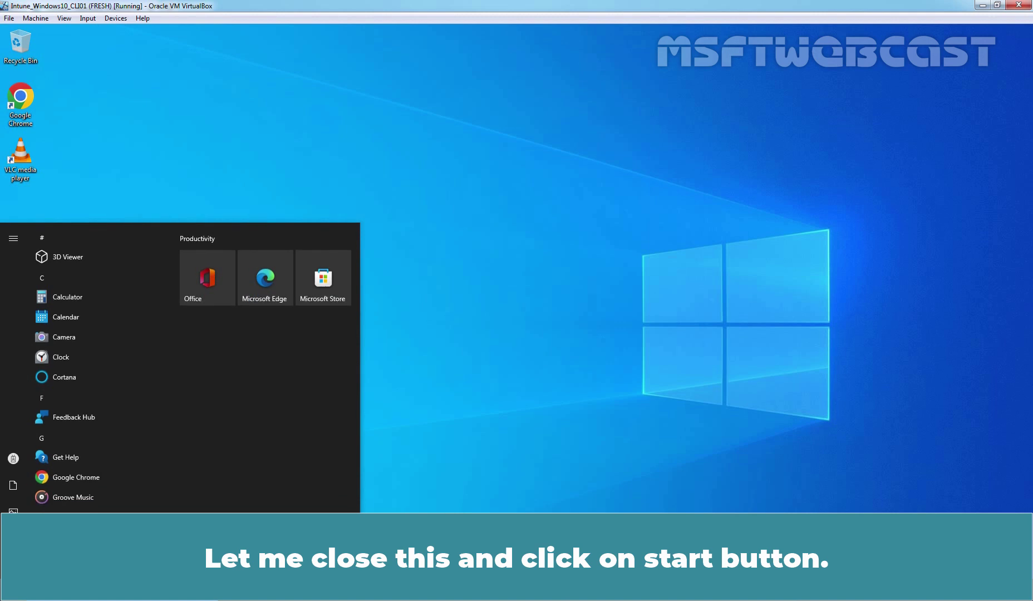
pyautogui.moveTo(16, 460)
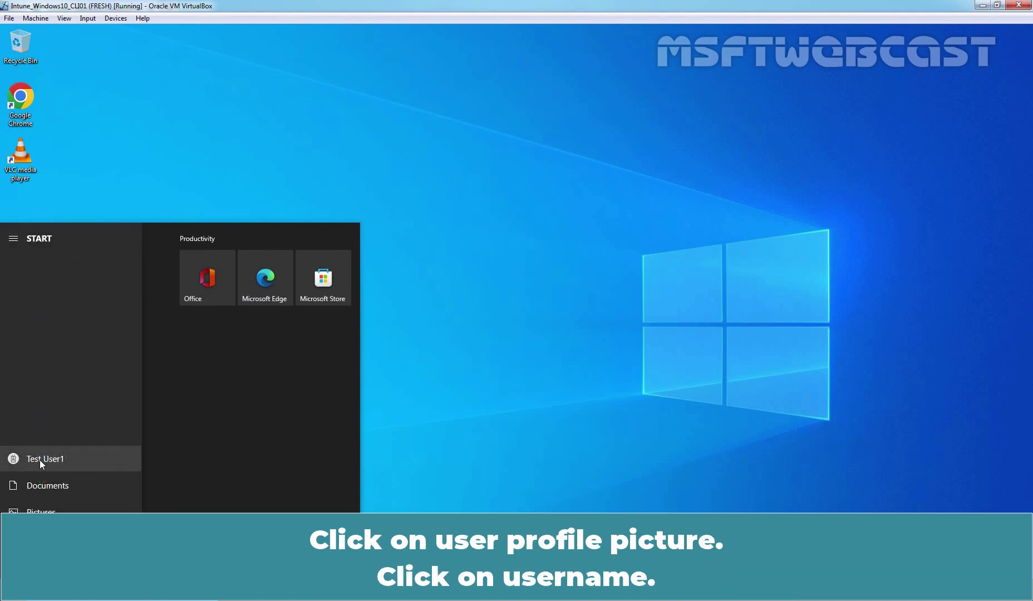
pyautogui.click(39, 459)
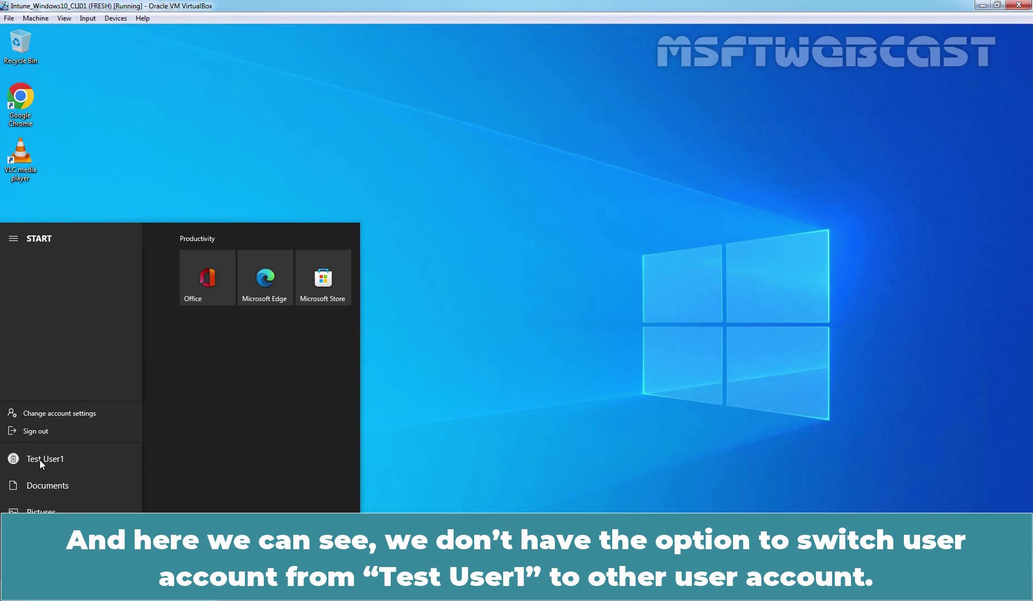